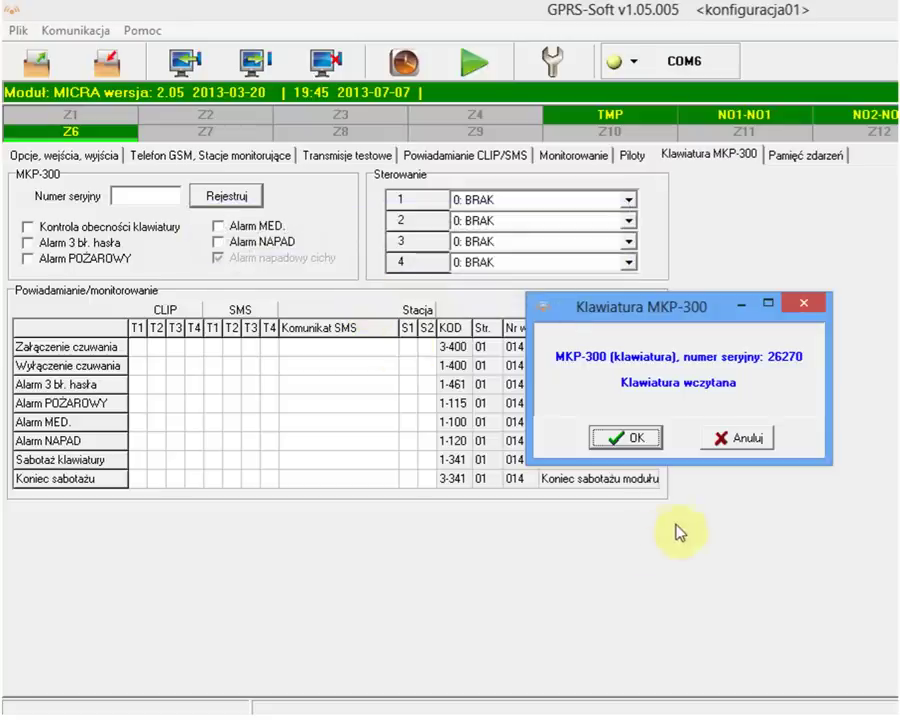
- Register the detected MKP-300 keypad in the module with Kontrola obecności klawiatury and Alarm 3 bł. hasła enabled
{"action": "left_click", "coordinate": [634, 437]}
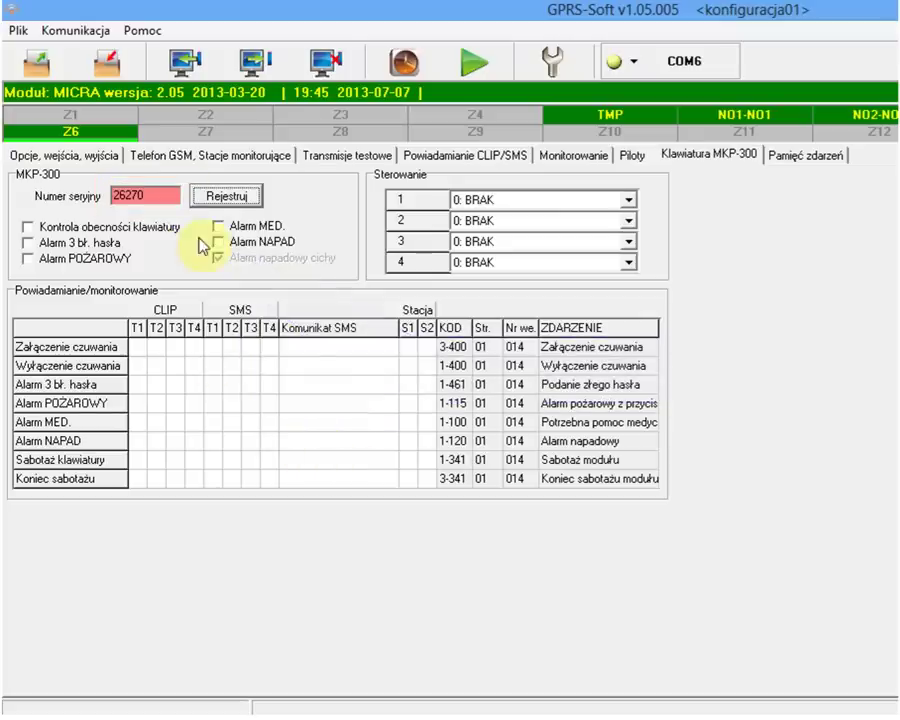
{"action": "left_click", "coordinate": [245, 71]}
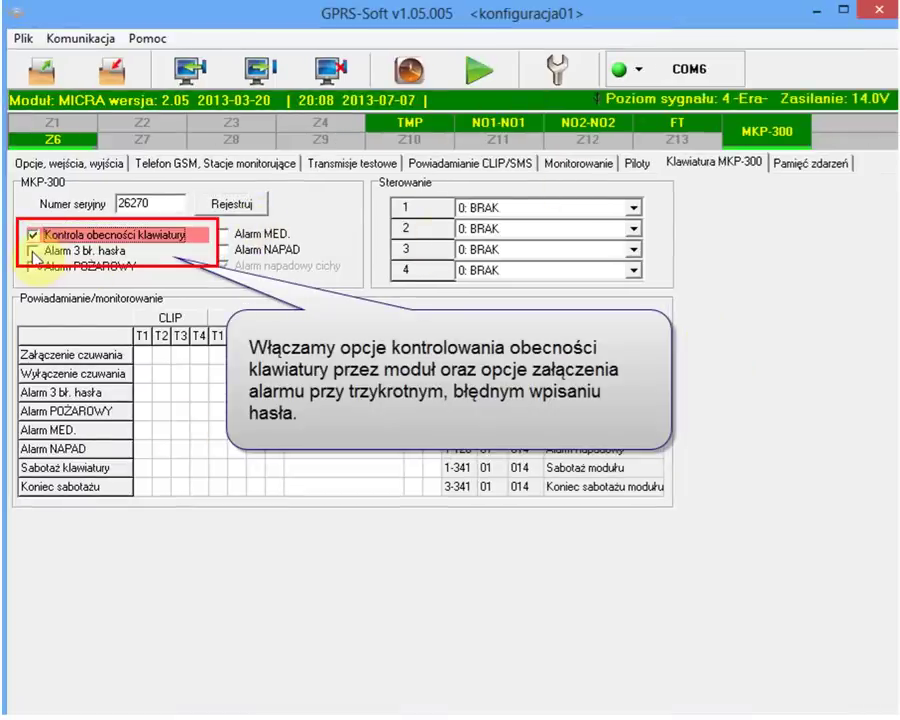
{"action": "left_click", "coordinate": [33, 251]}
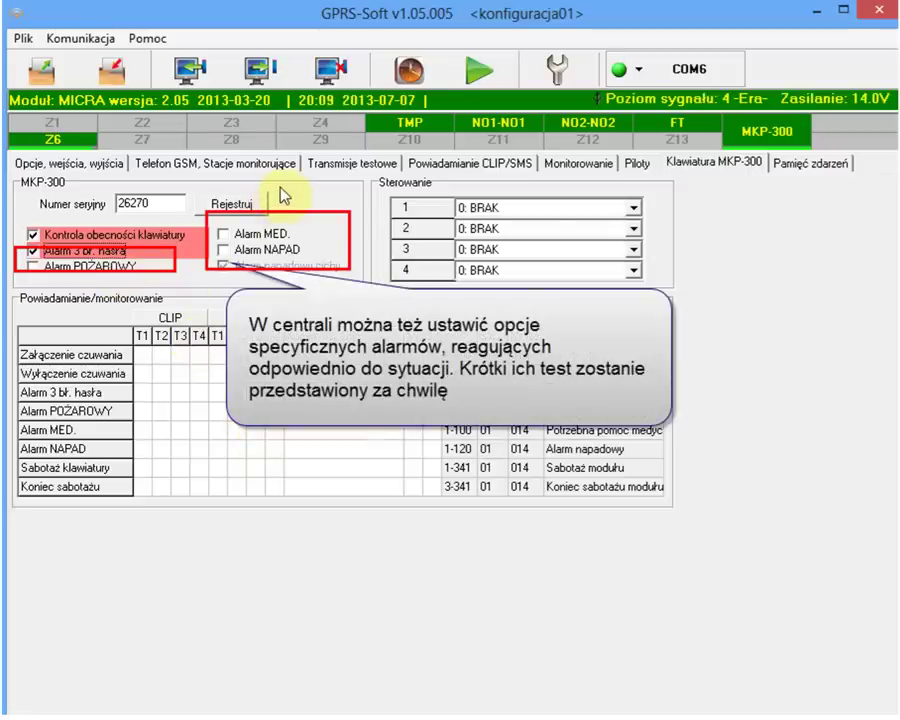
{"action": "left_click", "coordinate": [279, 64]}
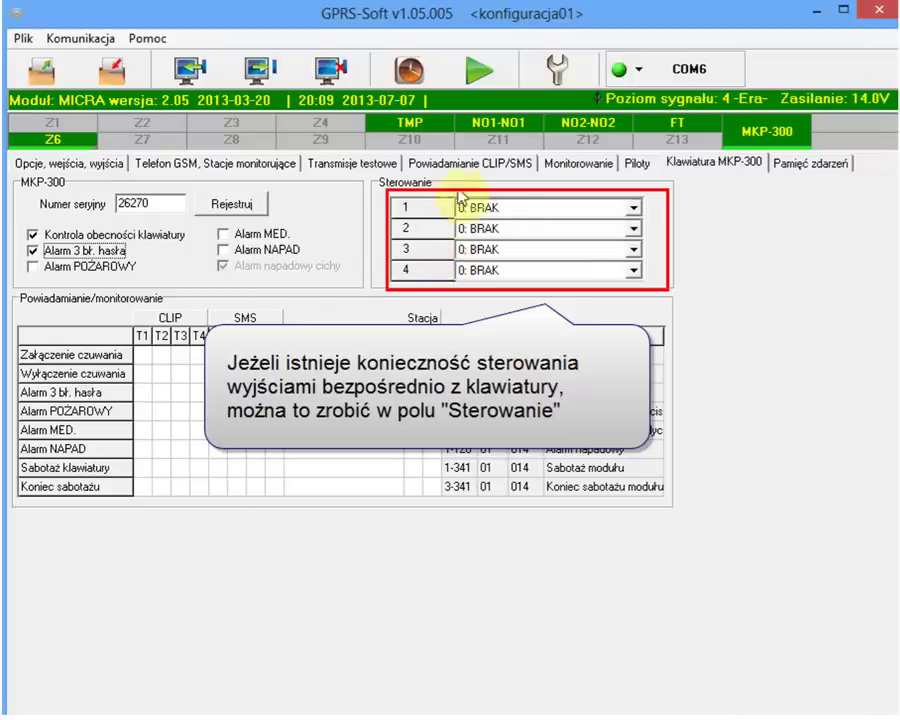
- Examine the output control options available for keypad key 1 under Sterowanie
{"action": "left_click", "coordinate": [503, 208]}
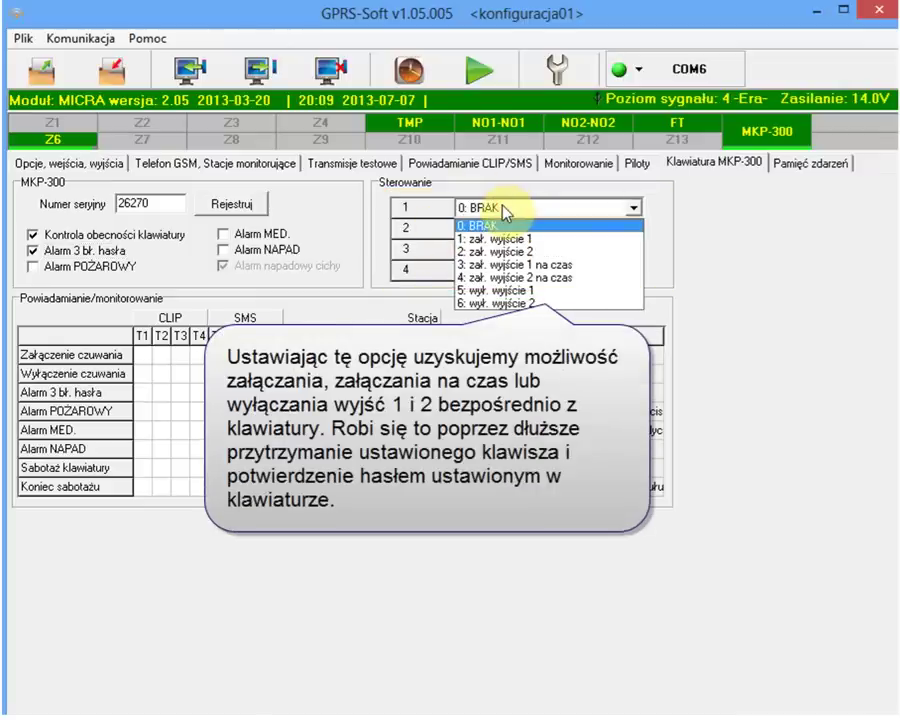
{"action": "left_click", "coordinate": [502, 208]}
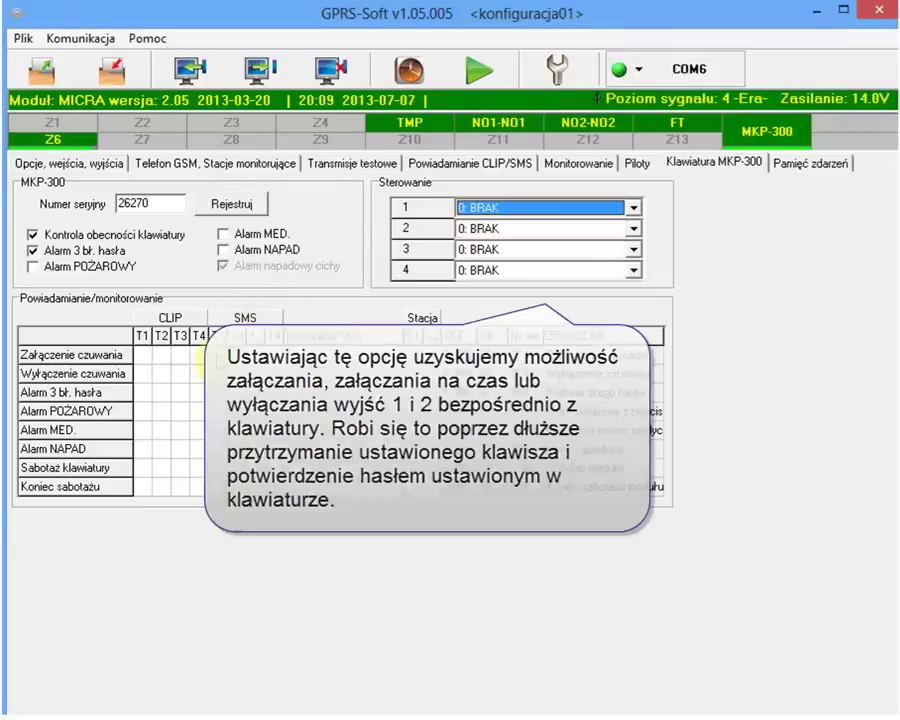
{"action": "left_click", "coordinate": [219, 357]}
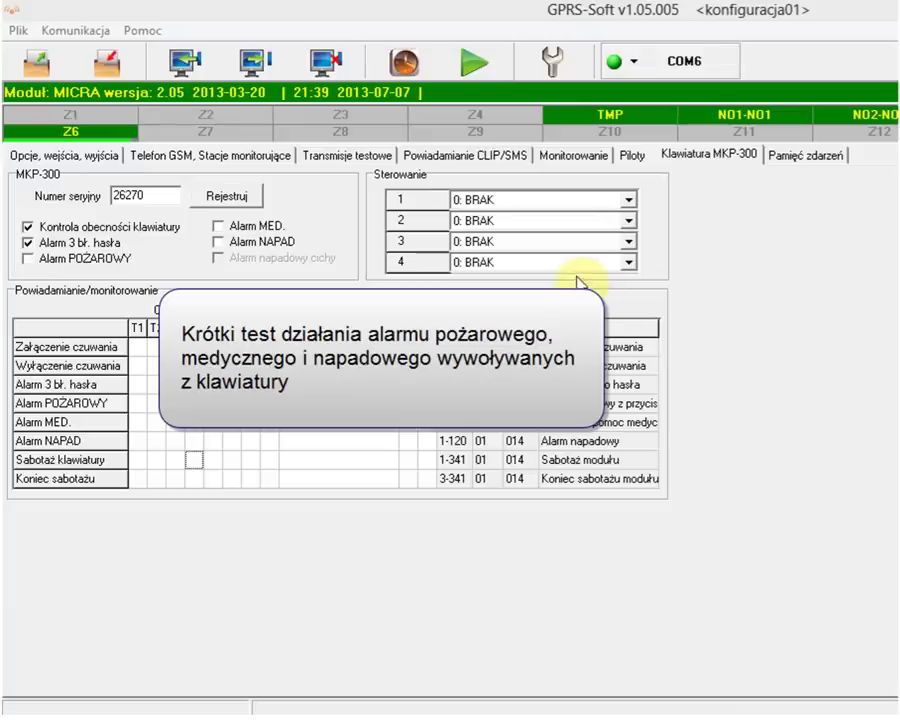
- Enable Alarm POŻAROWY, Alarm MED., Alarm NAPAD and Alarm napadowy cichy for the keypad and write the settings to the module
{"action": "left_click", "coordinate": [28, 259]}
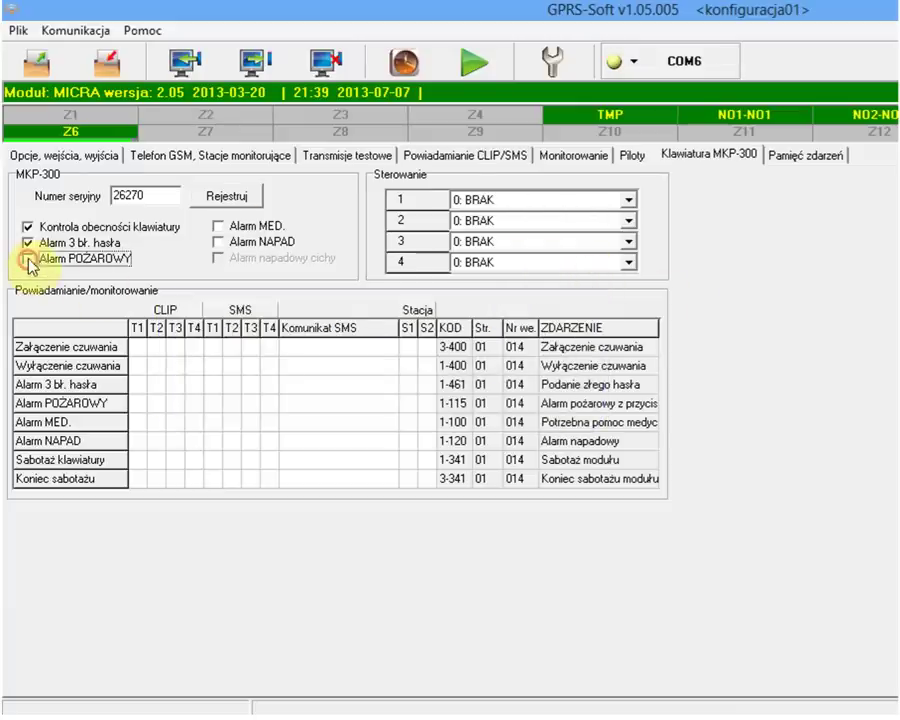
{"action": "left_click", "coordinate": [218, 226]}
{"action": "left_click", "coordinate": [219, 243]}
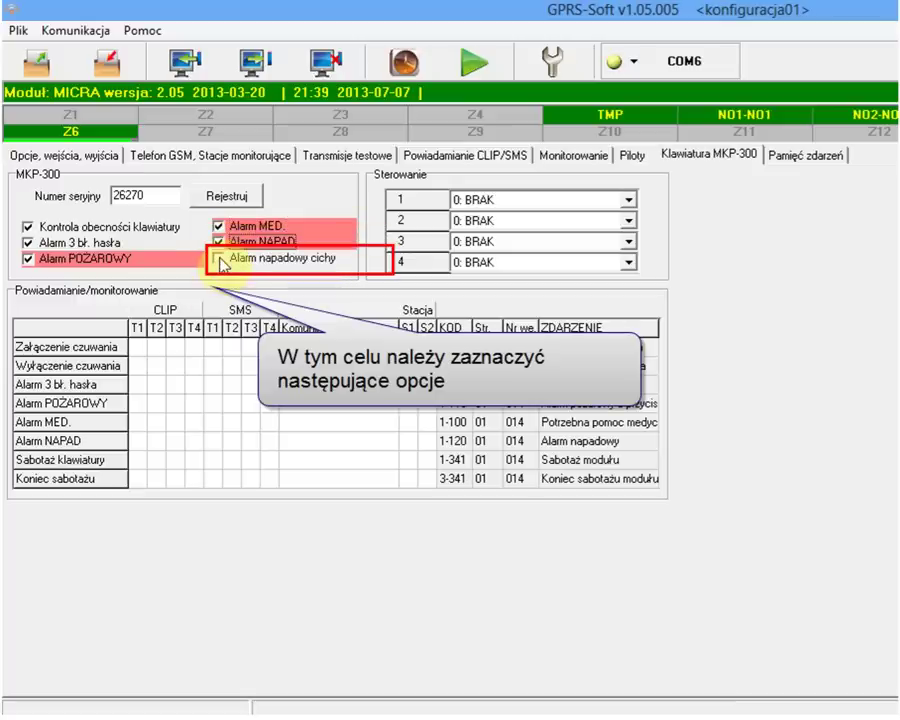
{"action": "left_click", "coordinate": [219, 260]}
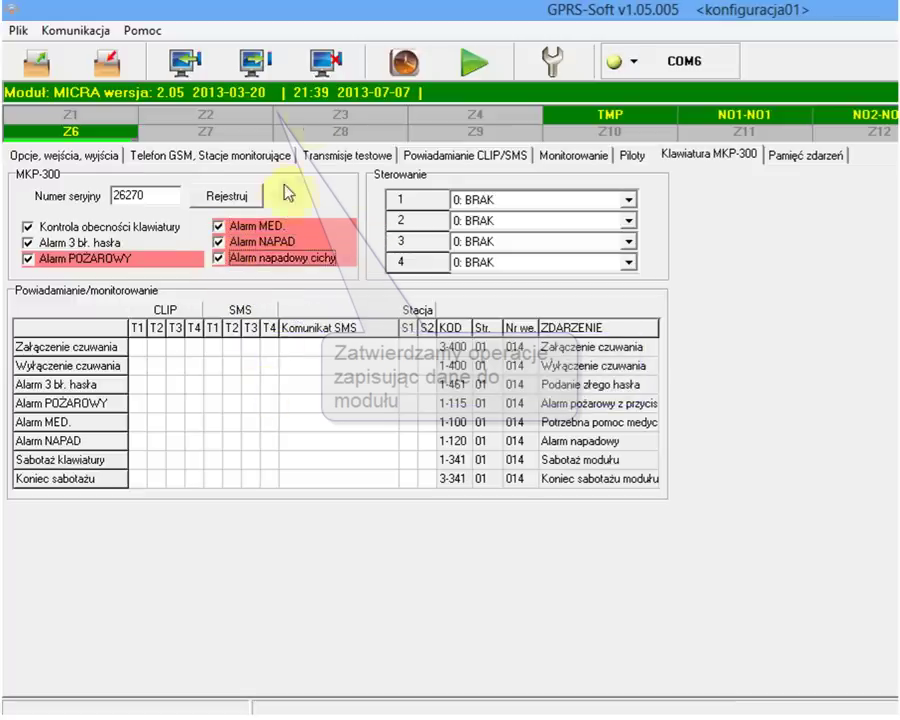
{"action": "left_click", "coordinate": [258, 72]}
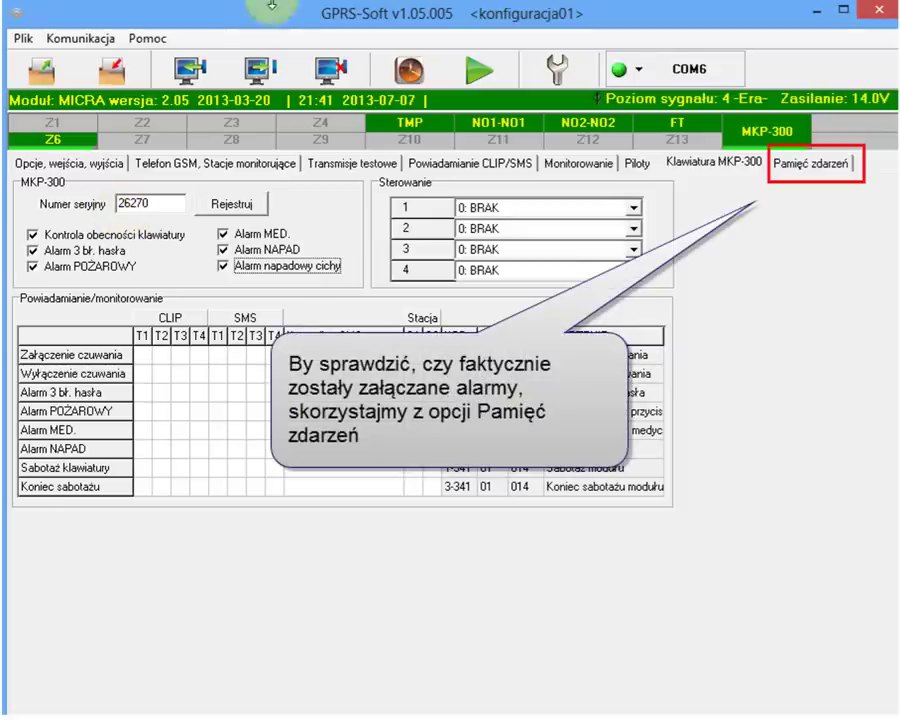
- Read the event memory from the module and examine the sources and codes of the most recent keypad alarms
{"action": "left_click", "coordinate": [788, 164]}
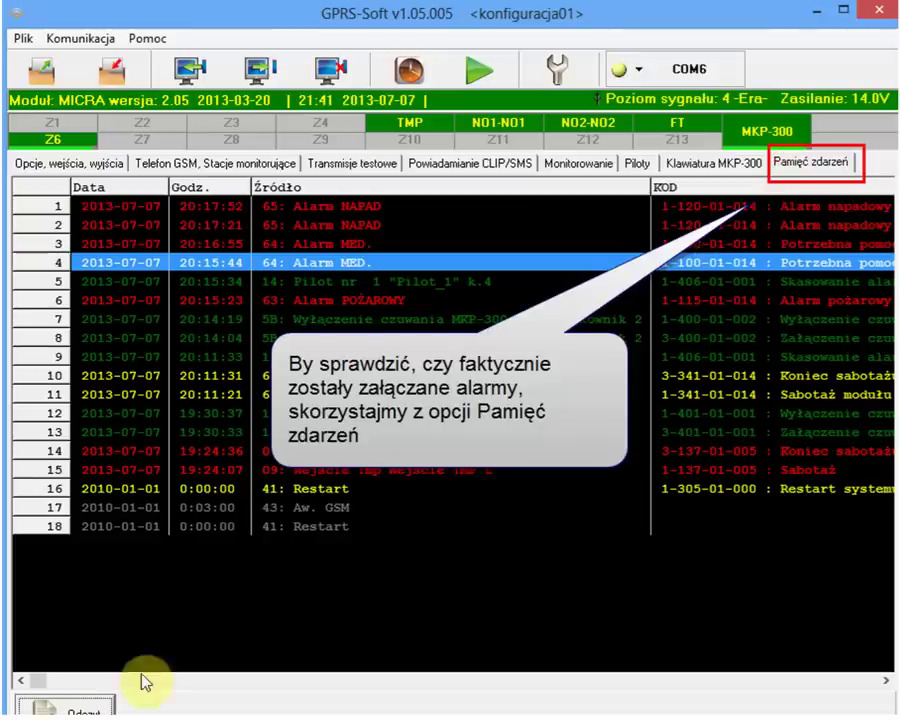
{"action": "left_click", "coordinate": [82, 708]}
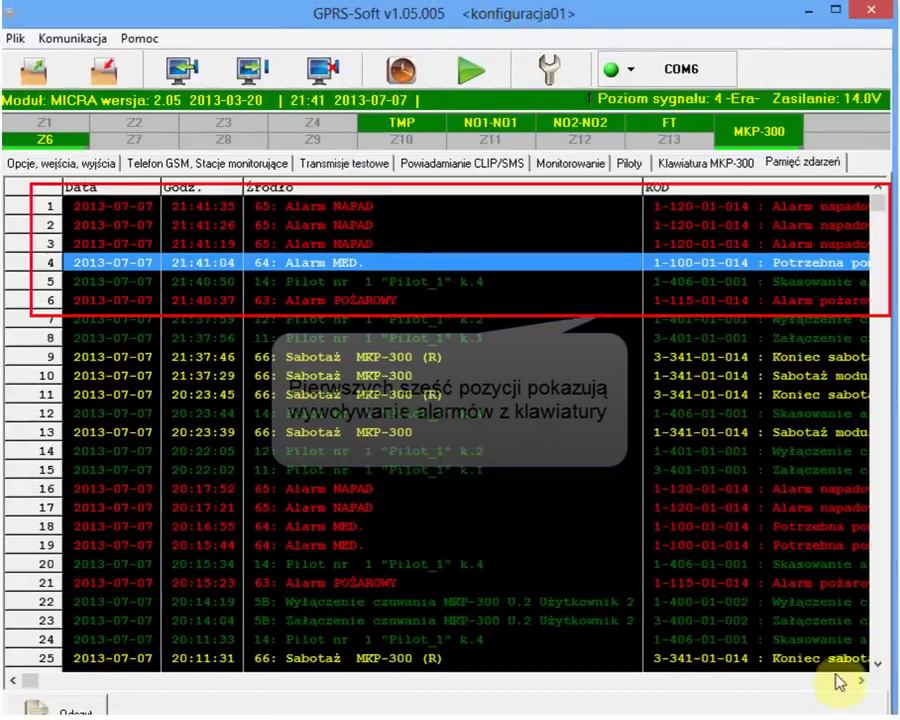
{"action": "left_click", "coordinate": [860, 677]}
{"action": "left_click", "coordinate": [860, 688]}
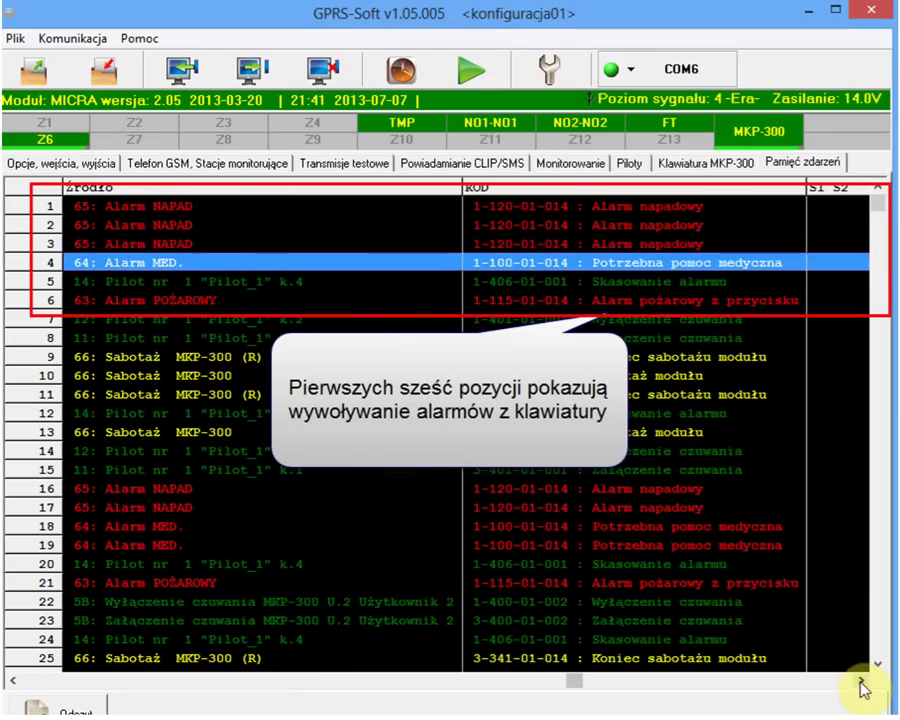
{"action": "left_click", "coordinate": [662, 244]}
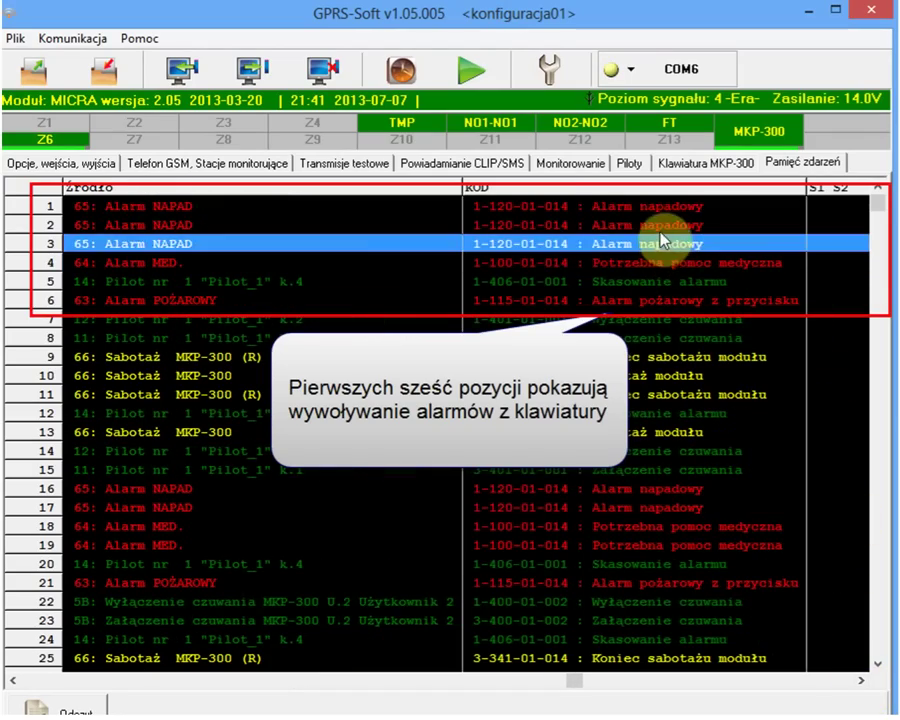
{"action": "left_click", "coordinate": [662, 226]}
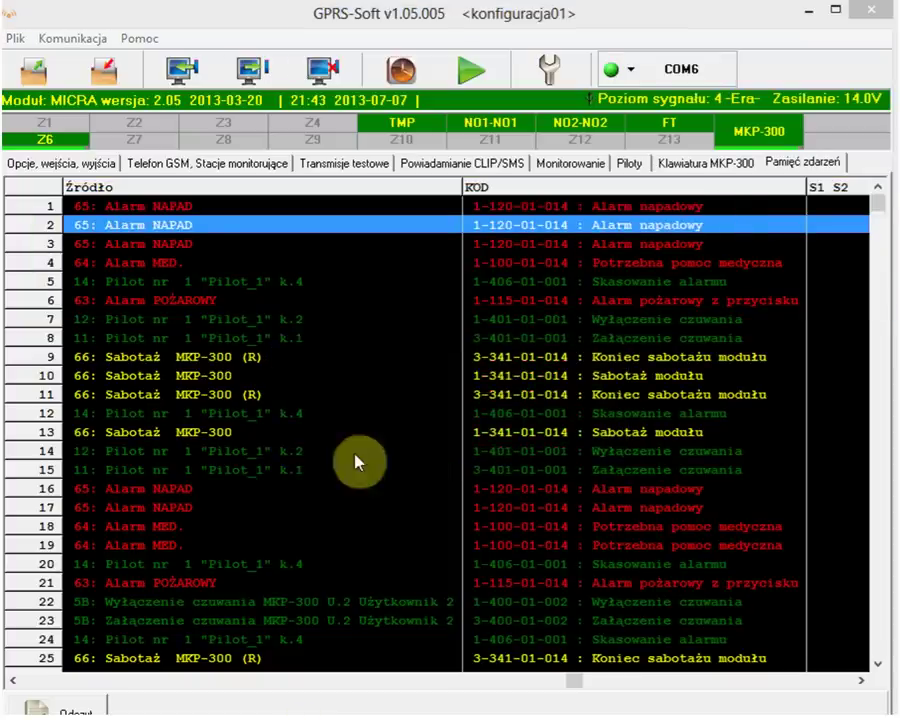
- Disable the keypad's silent panic, NAPAD, MED. and POŻAROWY alarms and write the settings to the module
{"action": "left_click", "coordinate": [706, 165]}
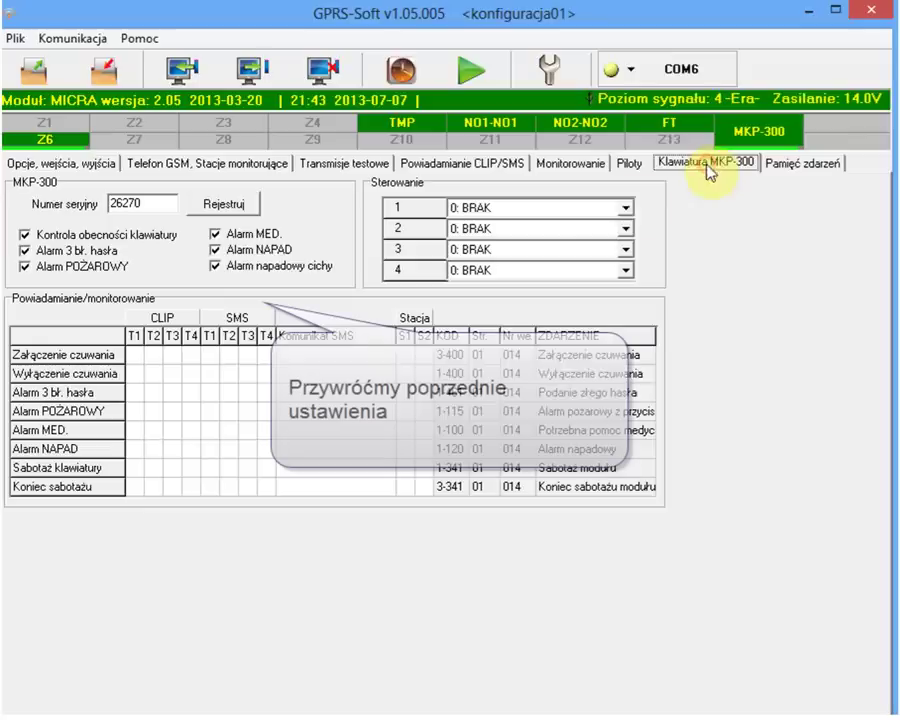
{"action": "left_click", "coordinate": [231, 263]}
{"action": "left_click", "coordinate": [216, 250]}
{"action": "left_click", "coordinate": [217, 233]}
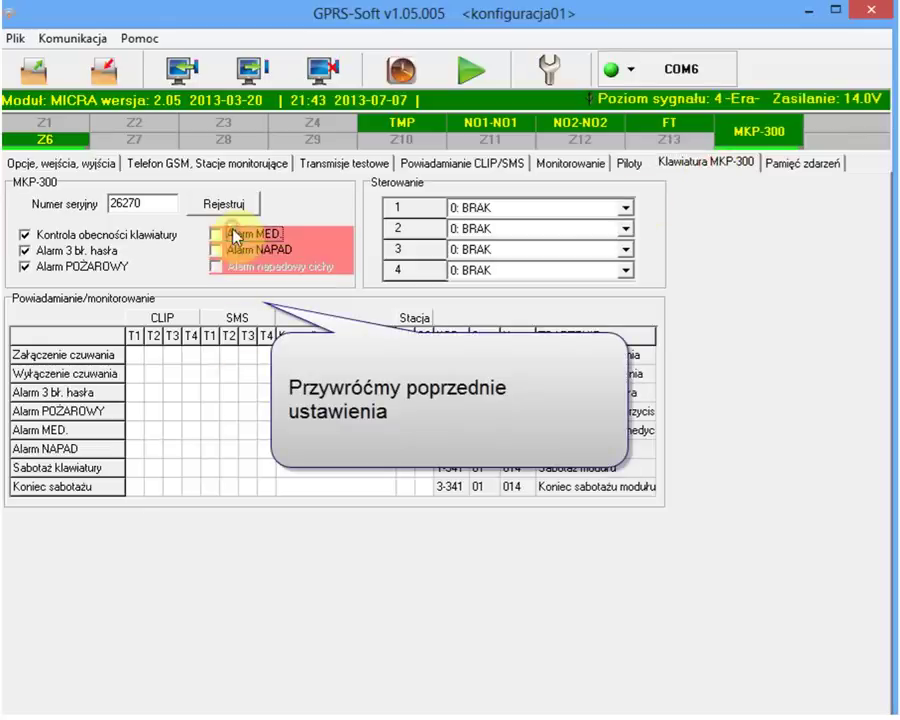
{"action": "left_click", "coordinate": [70, 265]}
{"action": "left_click", "coordinate": [253, 84]}
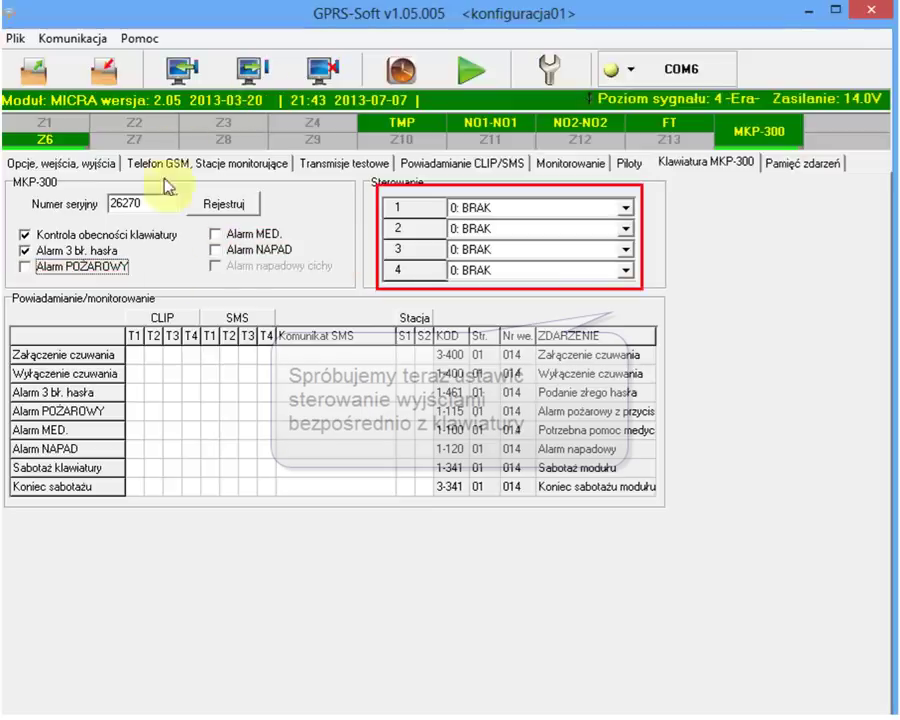
- Assign "1: zał. wyjście 1" to keypad key 1 in the Sterowanie settings
{"action": "left_click", "coordinate": [482, 209]}
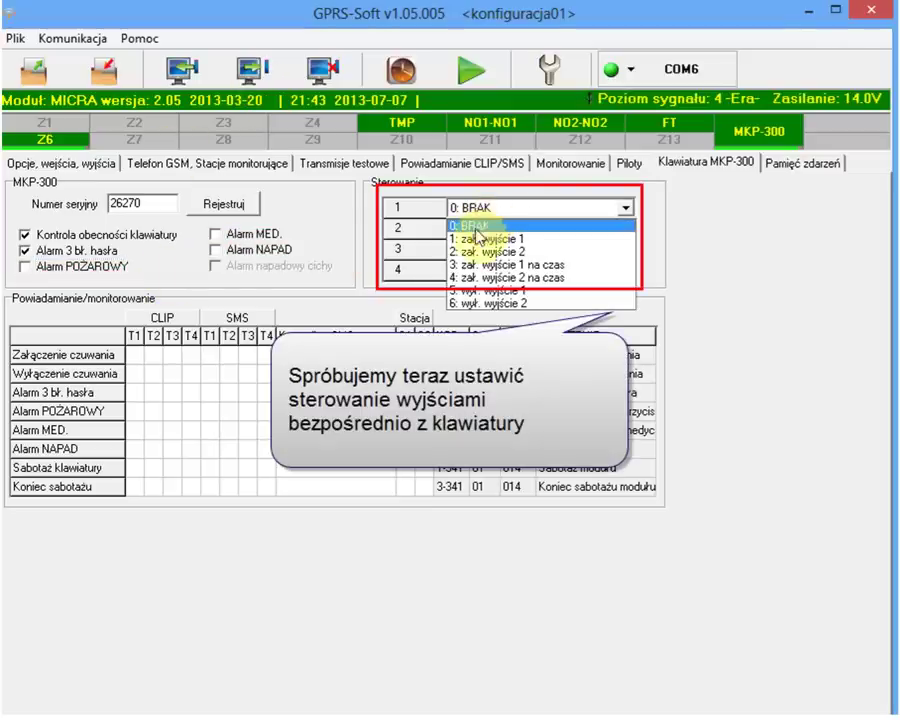
{"action": "left_click", "coordinate": [474, 243]}
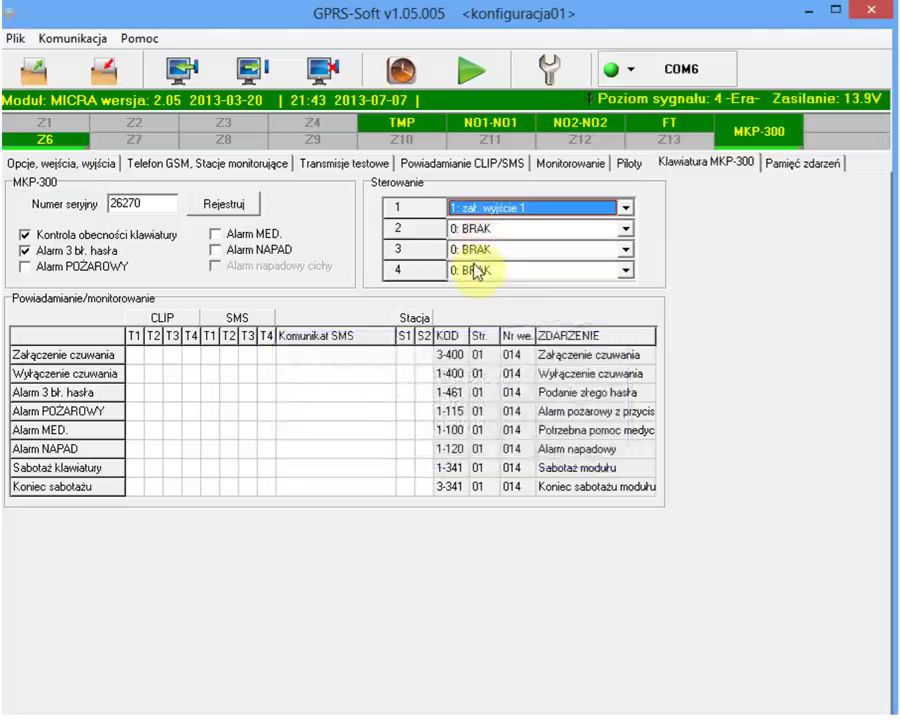
{"action": "left_click", "coordinate": [520, 210]}
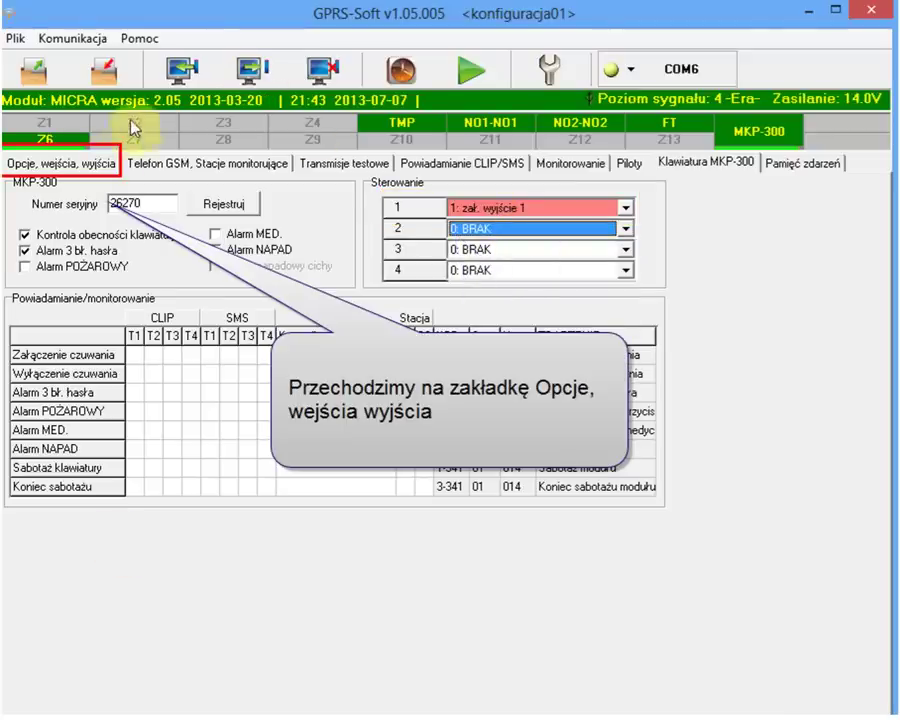
- Set the type of Wyjście 1 to Sterowalne and write the configuration to the module
{"action": "left_click", "coordinate": [104, 162]}
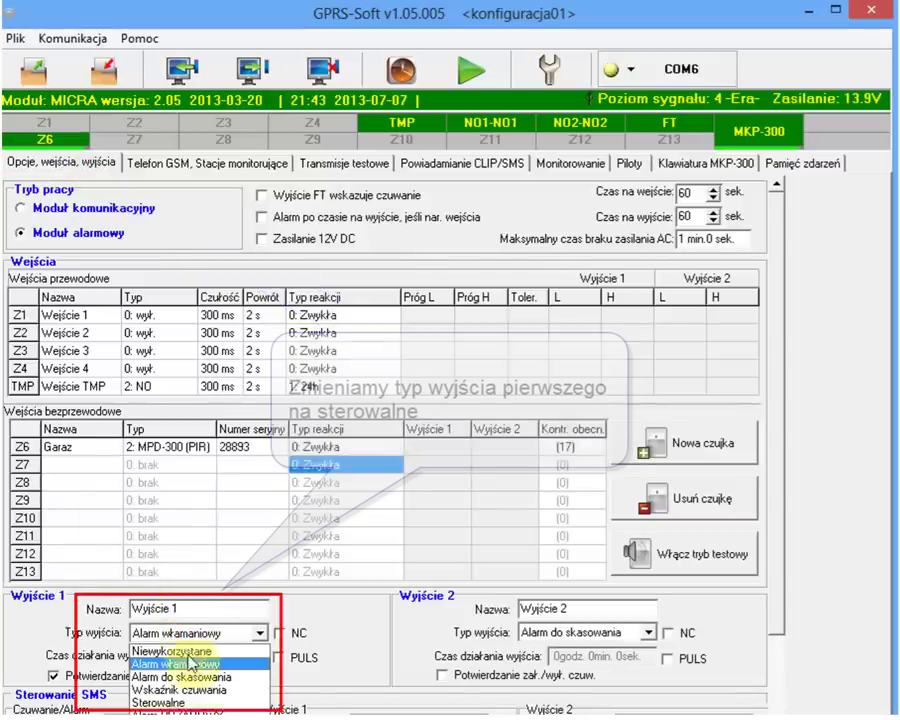
{"action": "left_click", "coordinate": [182, 704]}
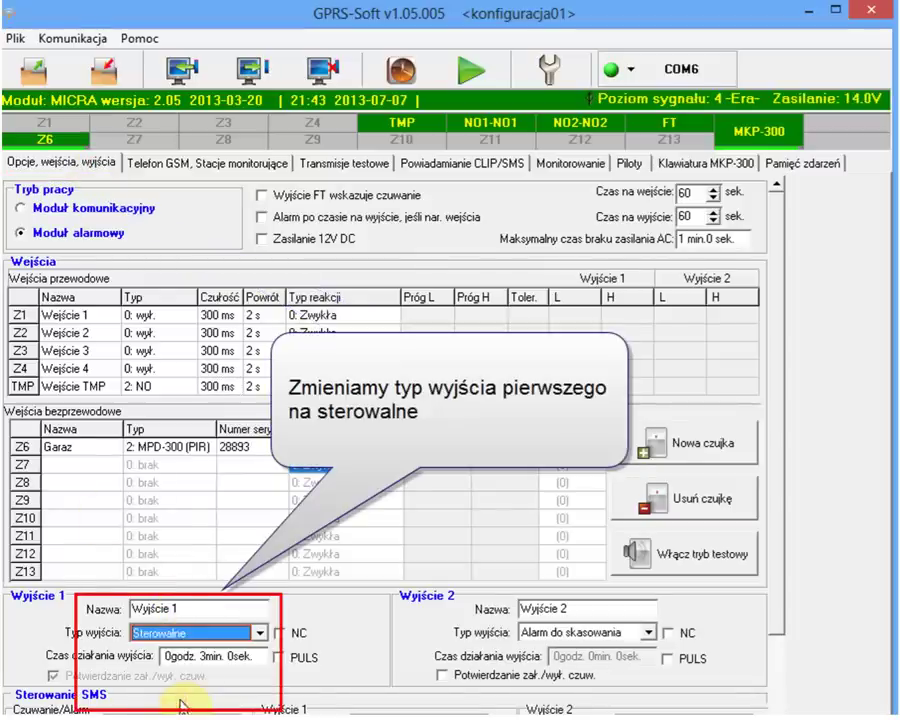
{"action": "left_click", "coordinate": [172, 607]}
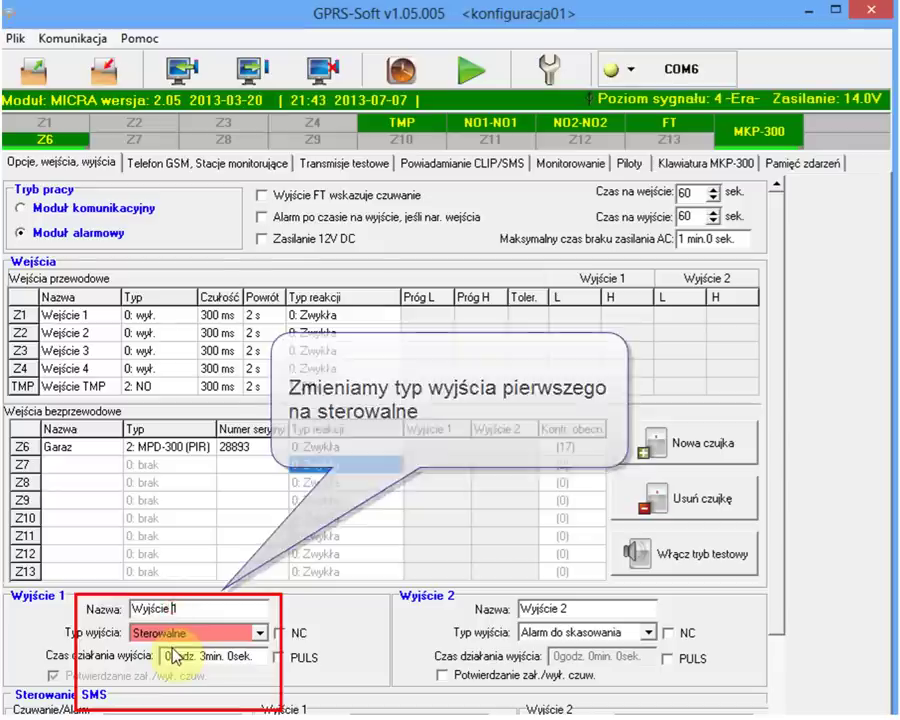
{"action": "left_click", "coordinate": [245, 70]}
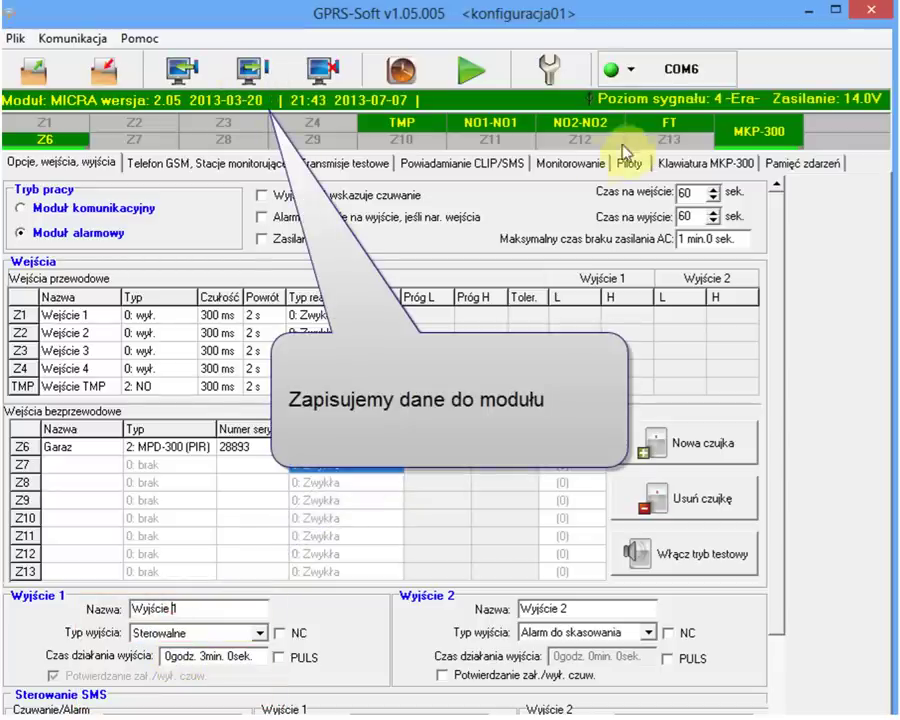
- Assign "5: wył. wyjście 1" to keypad key 2 and write the configuration to the module
{"action": "left_click", "coordinate": [690, 163]}
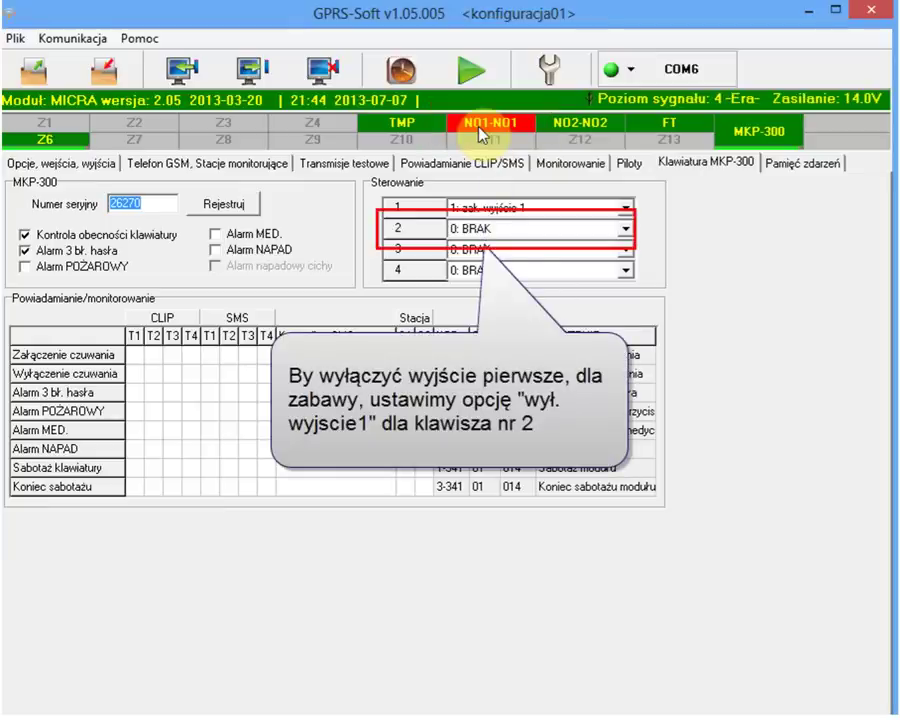
{"action": "left_click", "coordinate": [507, 231]}
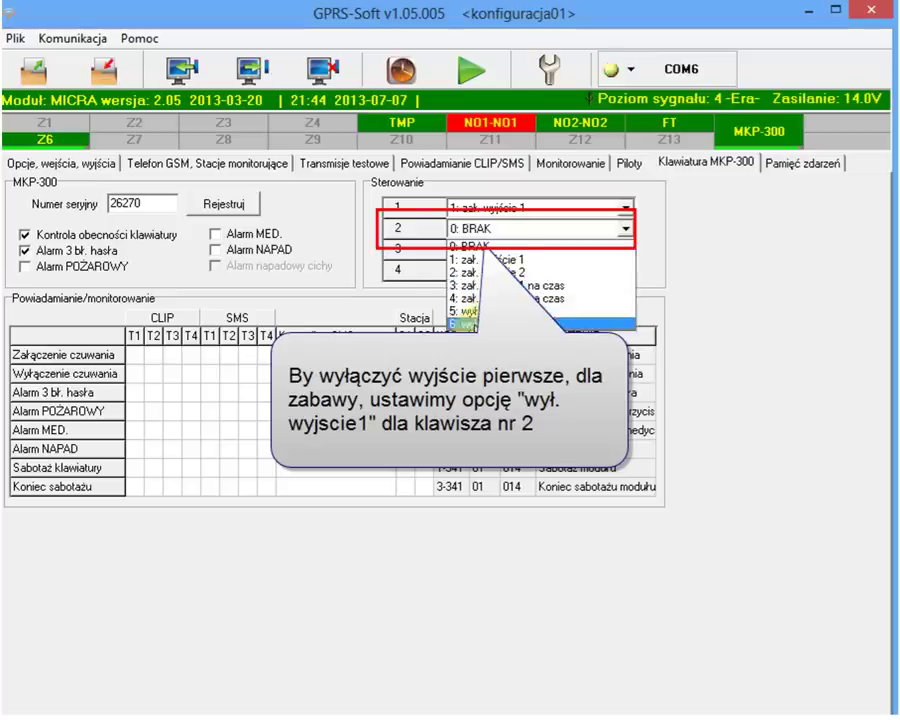
{"action": "left_click", "coordinate": [462, 311]}
{"action": "left_click", "coordinate": [248, 72]}
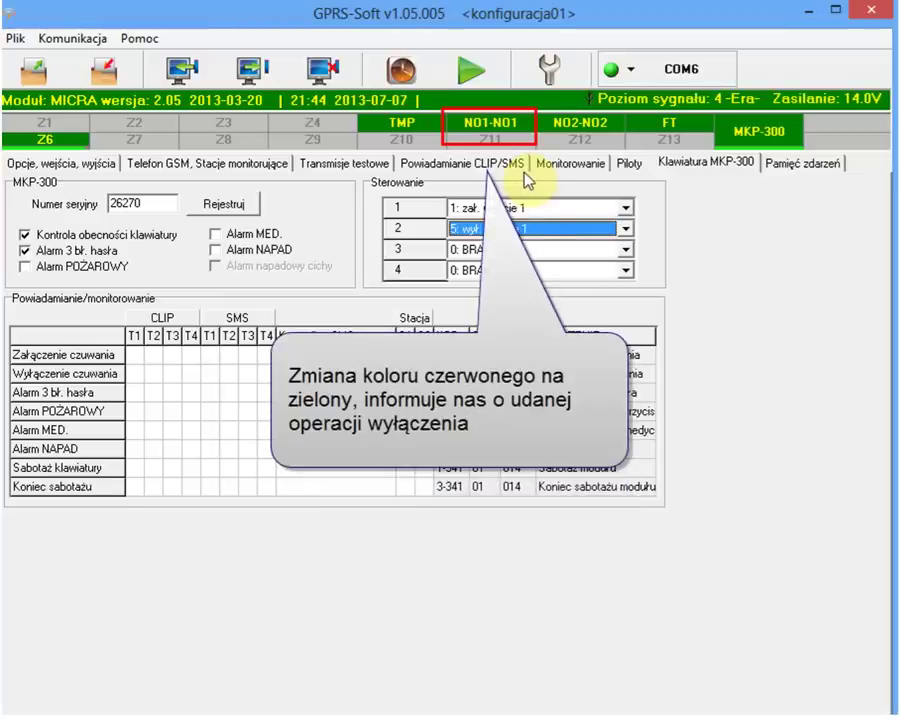
- Reset the output control of keypad keys 2 and 1 to "0: BRAK"
{"action": "key", "text": "alt+Down"}
{"action": "key", "text": "Home"}
{"action": "key", "text": "Return"}
{"action": "left_click", "coordinate": [510, 205]}
{"action": "left_click", "coordinate": [416, 224]}
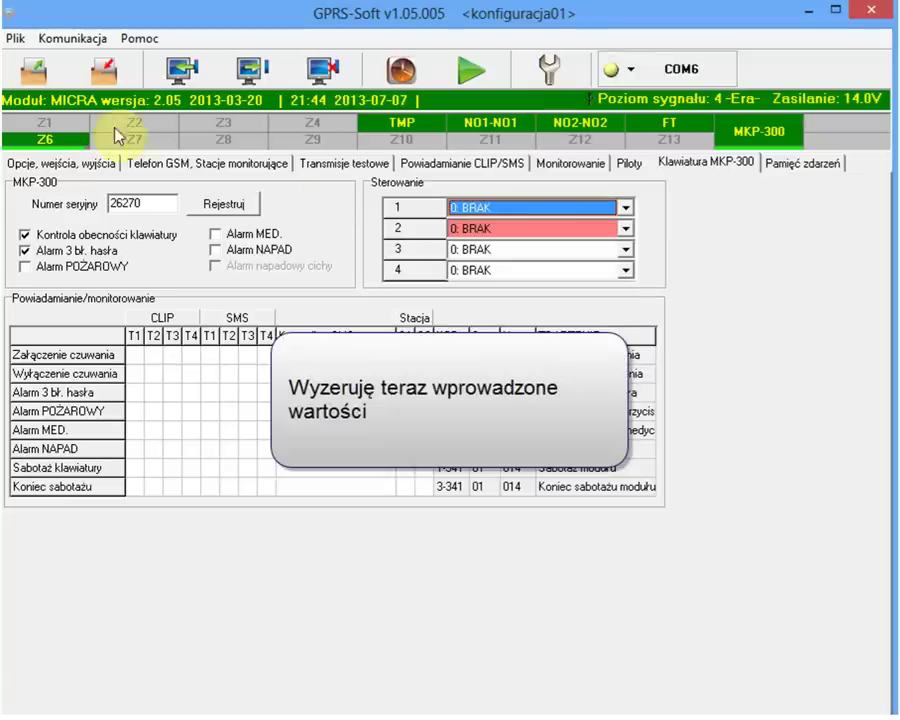
- Set the type of Wyjście 1 back to Alarm włamaniowy
{"action": "left_click", "coordinate": [98, 165]}
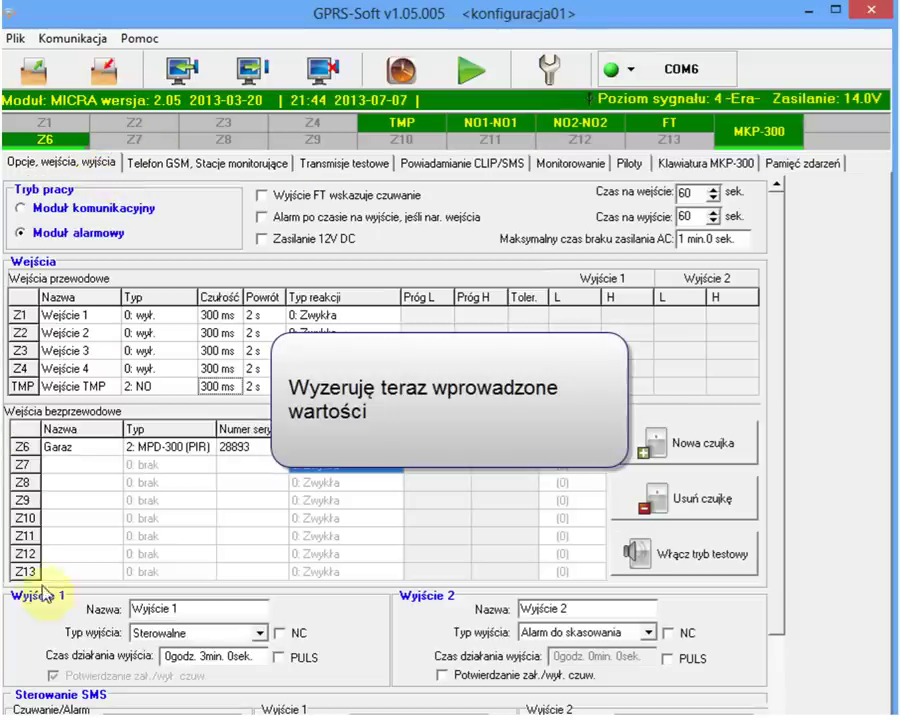
{"action": "left_click", "coordinate": [138, 636]}
{"action": "left_click", "coordinate": [157, 664]}
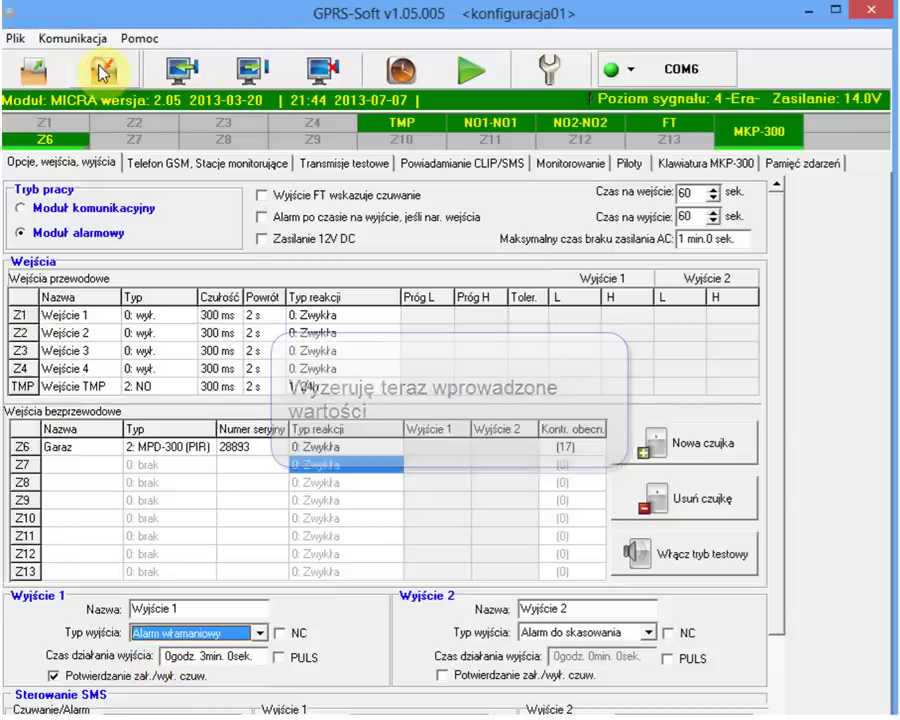
- Enable the T1 SMS notification for Załączenie czuwania with the message "Klawiatura- zalaczanie" and write the configuration to the module
{"action": "left_click", "coordinate": [684, 164]}
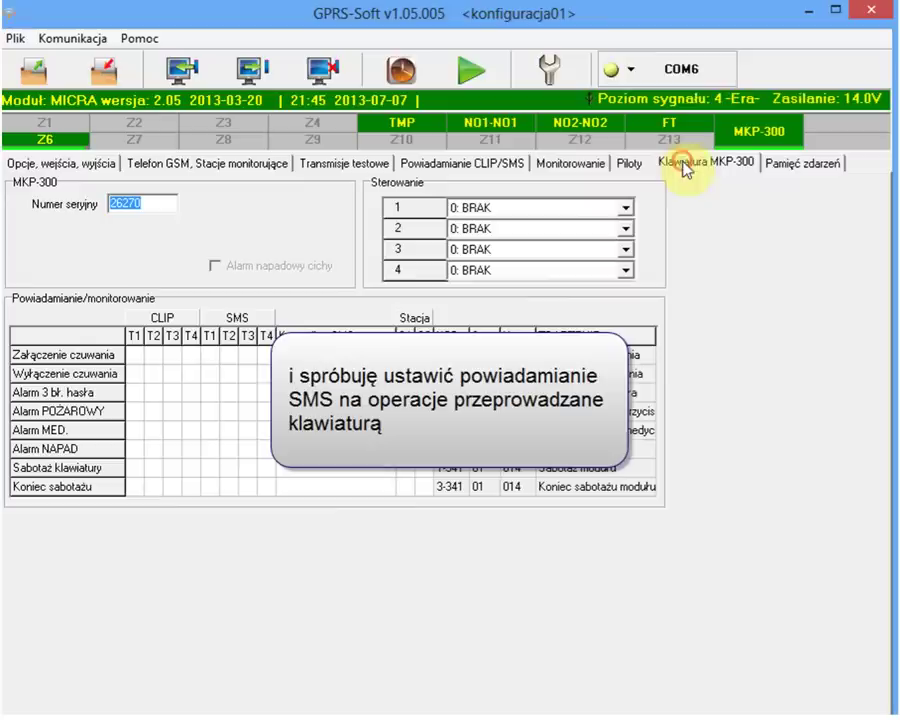
{"action": "left_click", "coordinate": [208, 354]}
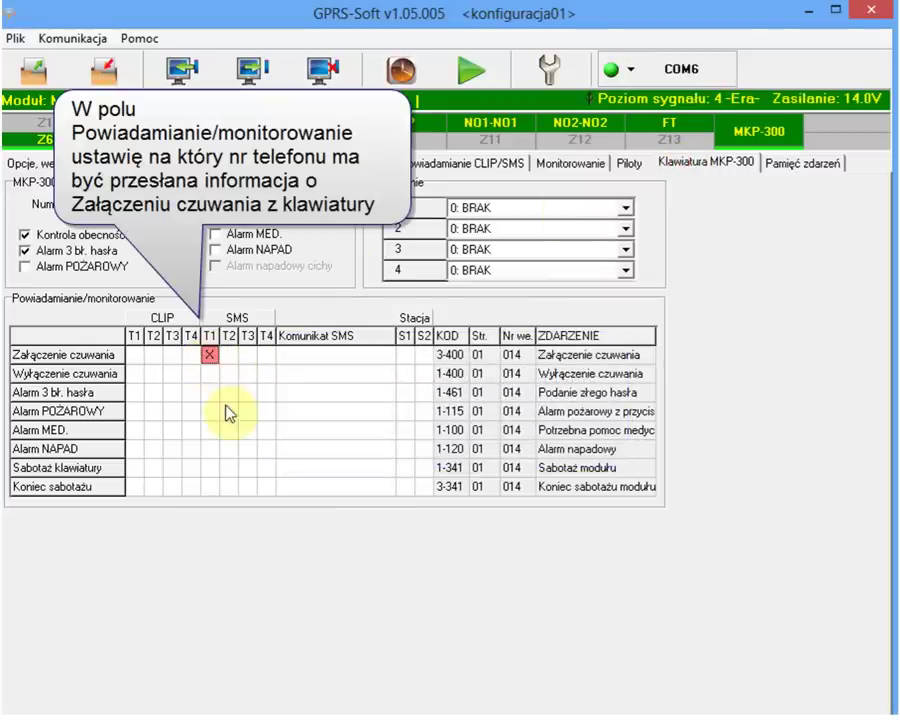
{"action": "left_click", "coordinate": [299, 356]}
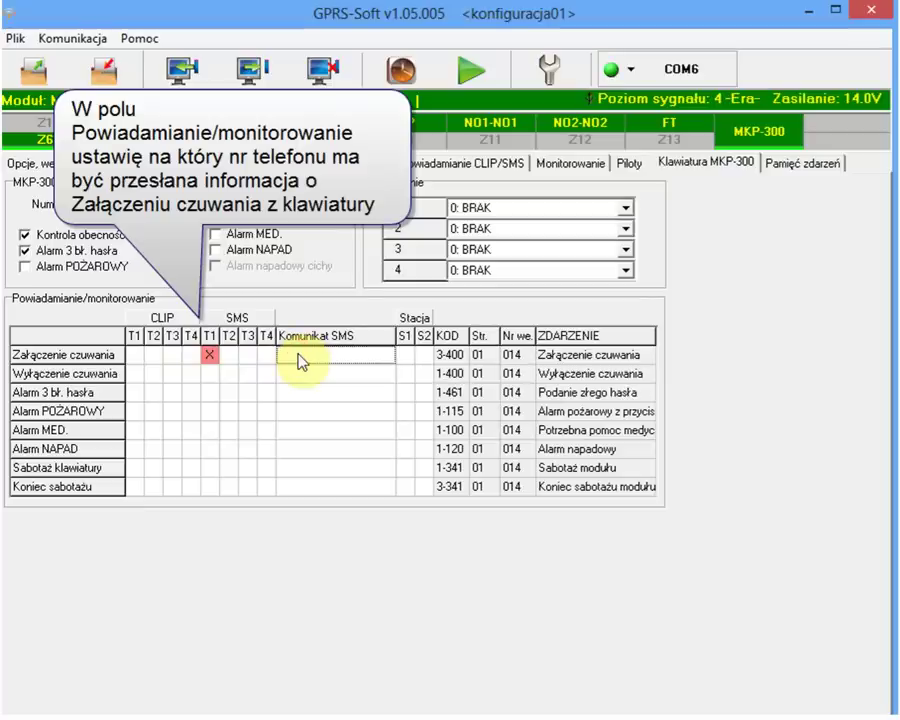
{"action": "left_click", "coordinate": [303, 358]}
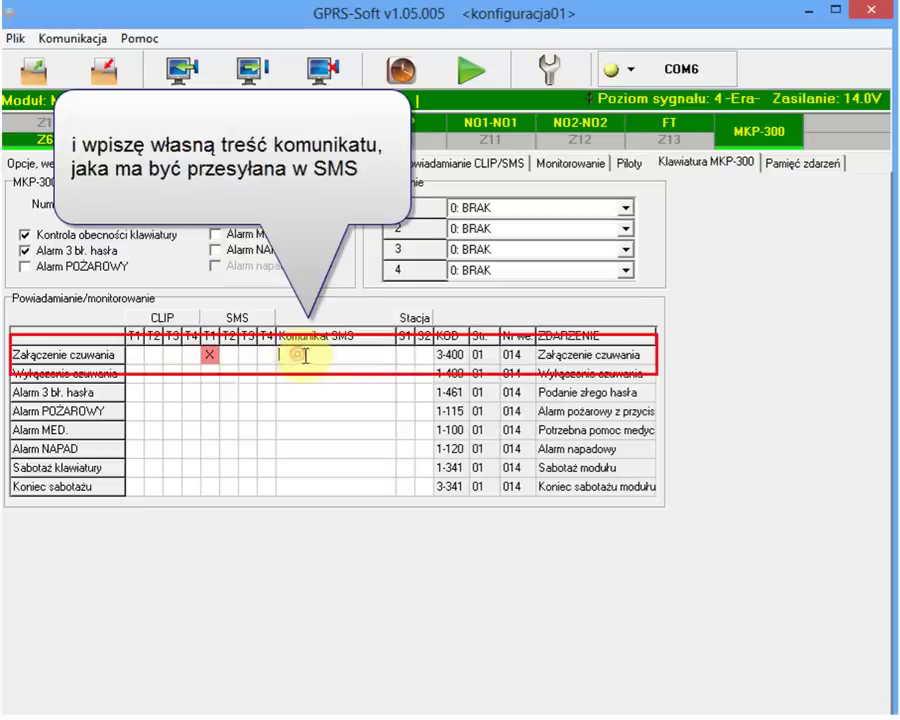
{"action": "type", "text": "K"}
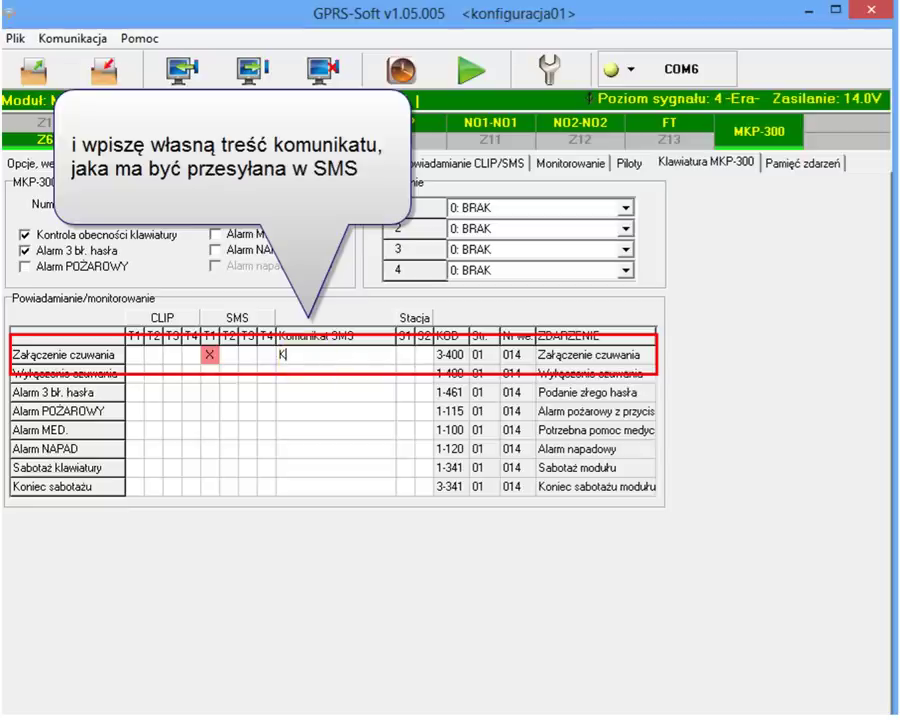
{"action": "type", "text": "lawiatura-"}
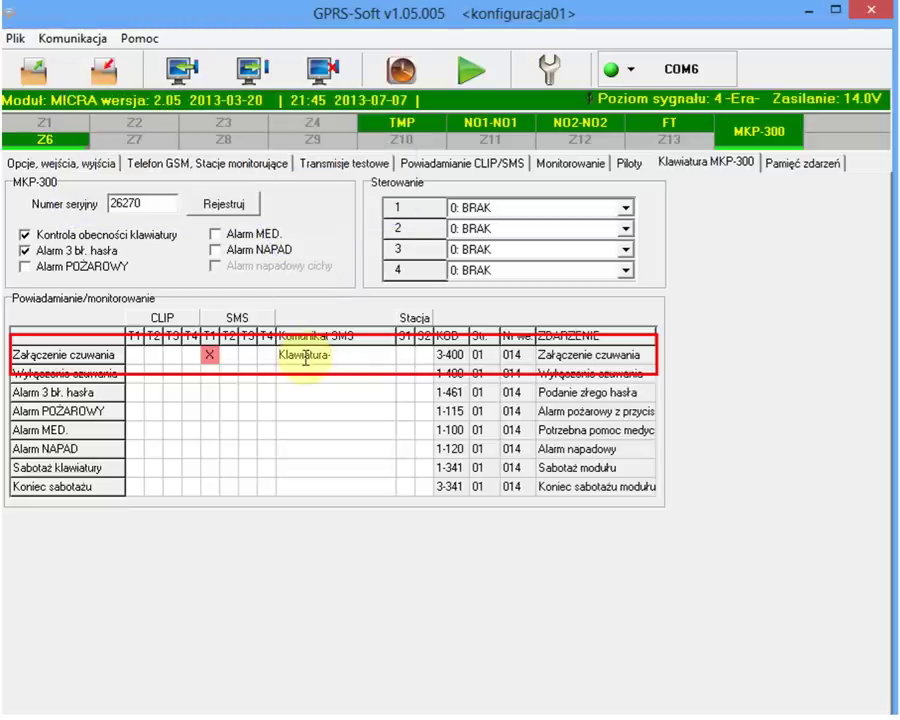
{"action": "type", "text": " zalaczanie"}
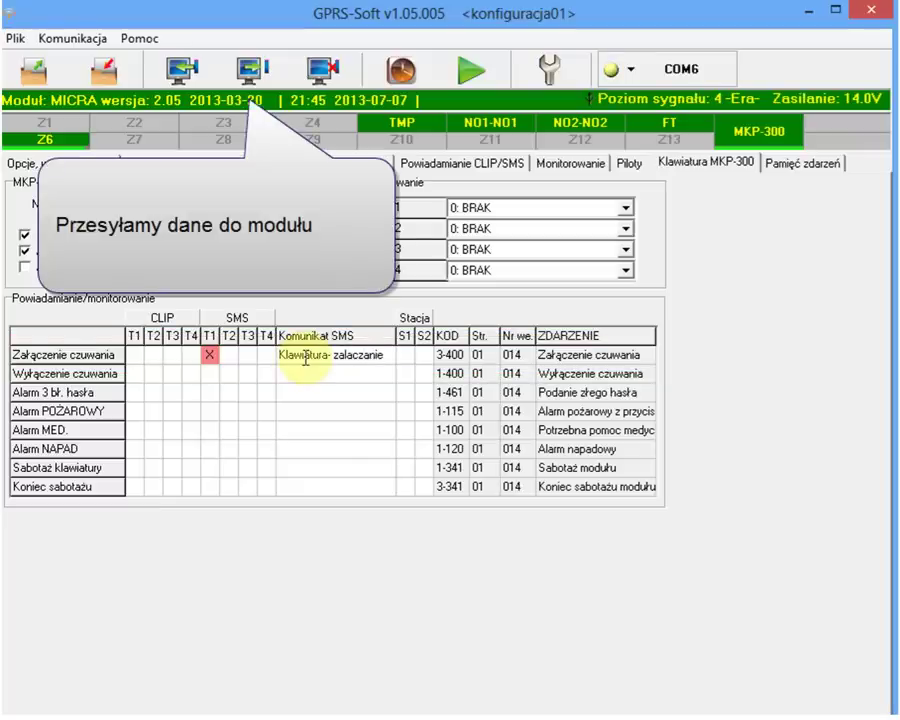
{"action": "key", "text": "Return"}
{"action": "left_click", "coordinate": [253, 72]}
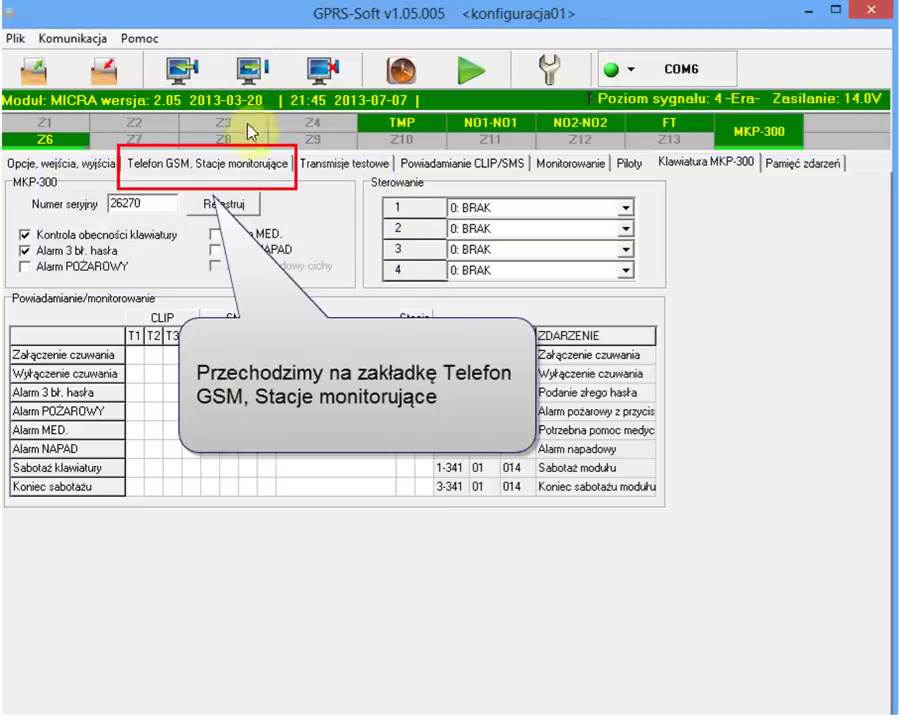
- Open the T1 phone number entry for editing in the GSM notification number list
{"action": "left_click", "coordinate": [225, 168]}
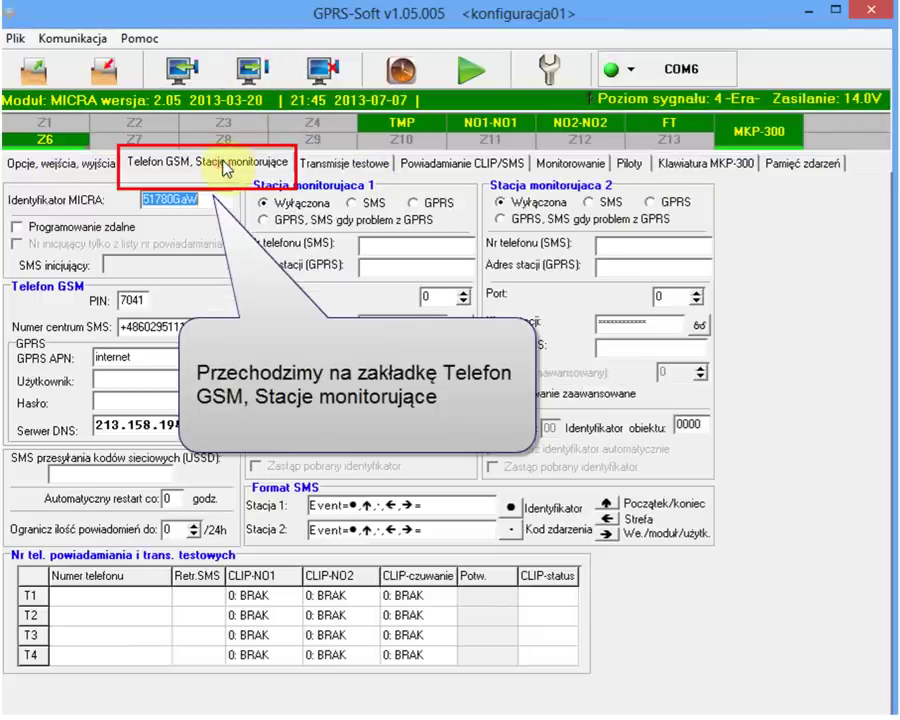
{"action": "left_click", "coordinate": [64, 577]}
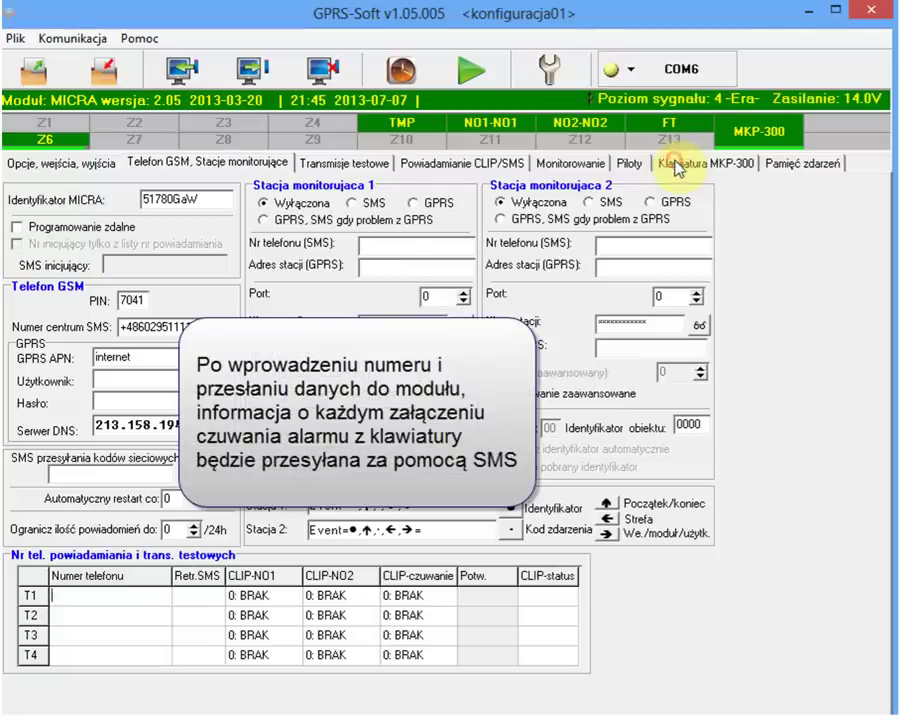
- Clear the keypad's T1 SMS notification for Załączenie czuwania and write the configuration to the module
{"action": "left_click", "coordinate": [677, 165]}
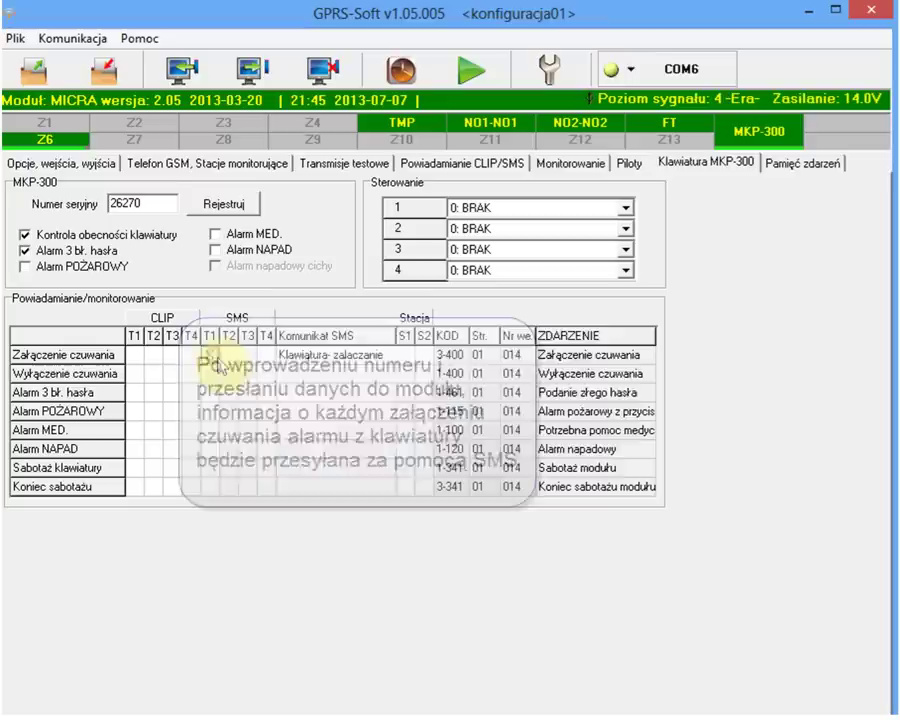
{"action": "left_click", "coordinate": [211, 355]}
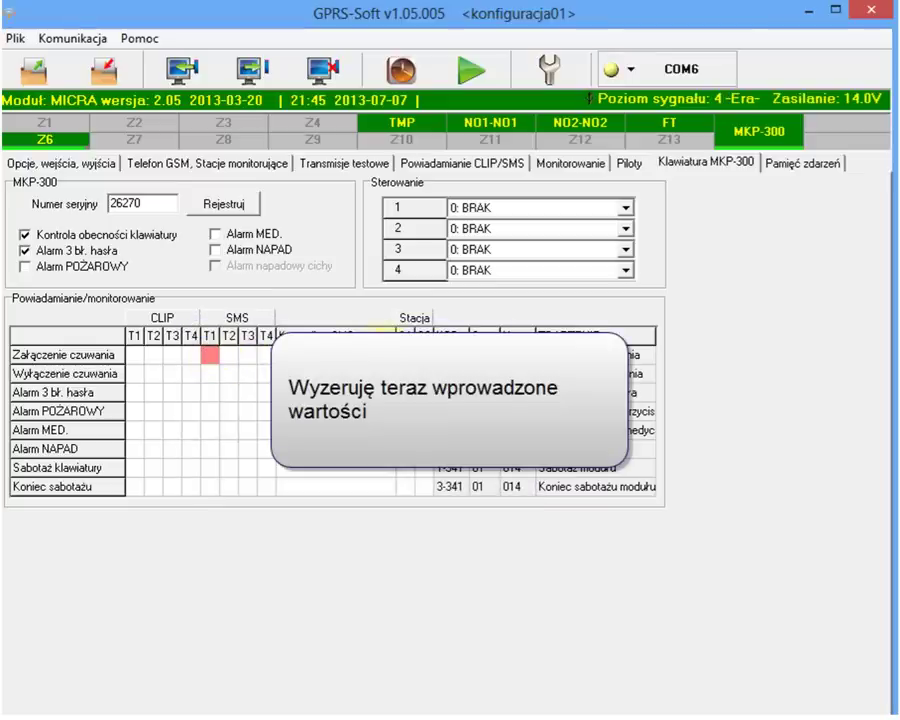
{"action": "left_click", "coordinate": [258, 72]}
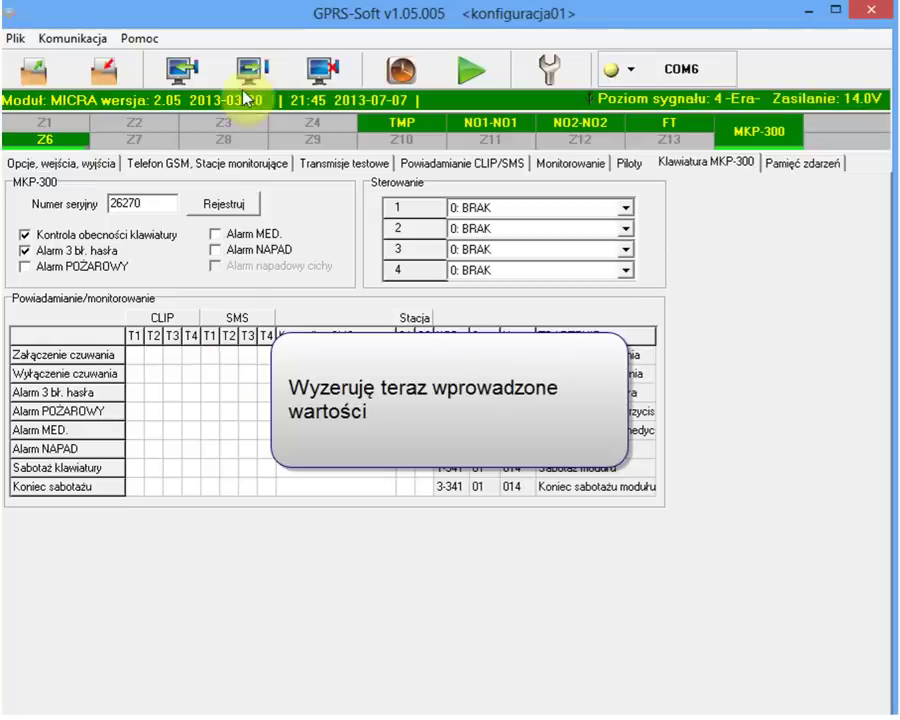